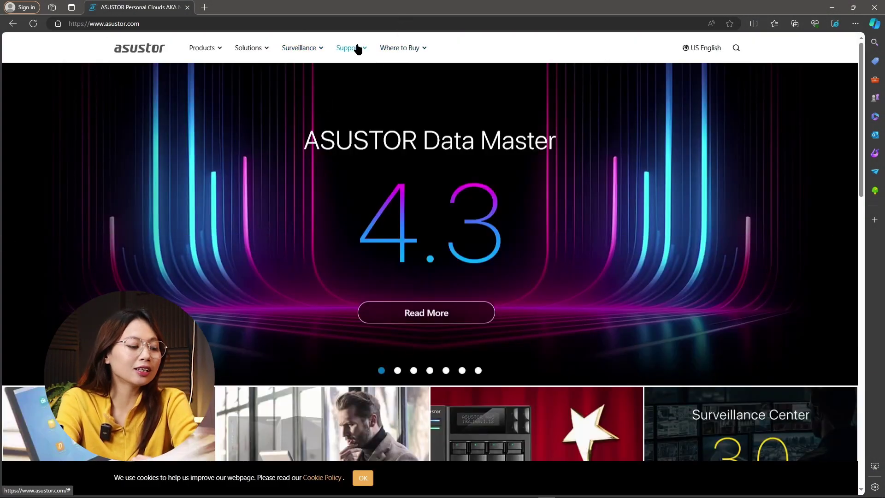
Step: Choose the AS3304T model on the ASUSTOR Downloads page to get the Windows ACC package
mouse_move(356, 48)
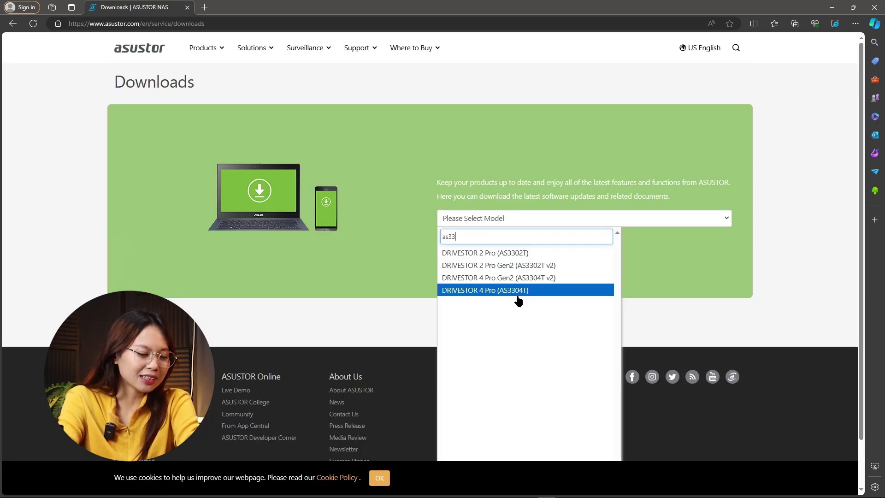
left_click(518, 297)
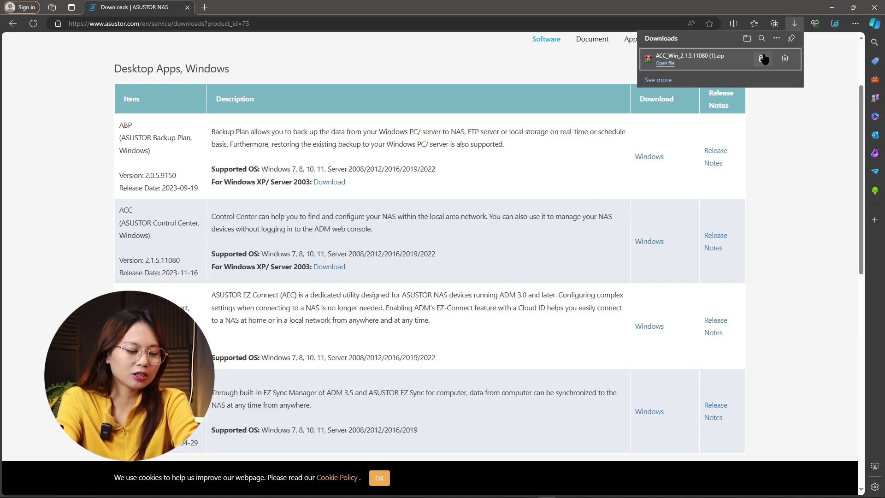
Step: Launch the ACC_Win_2.1.5.11080 application from its extracted folder in Downloads
left_click(763, 59)
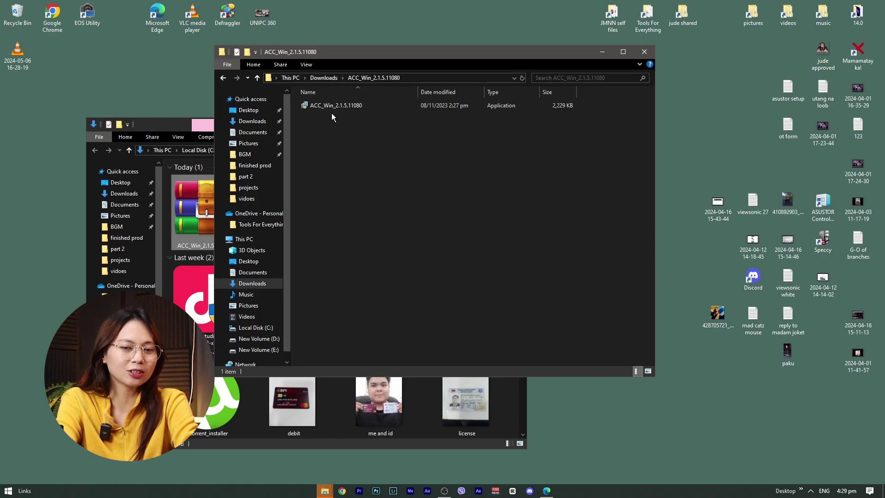
left_click(345, 106)
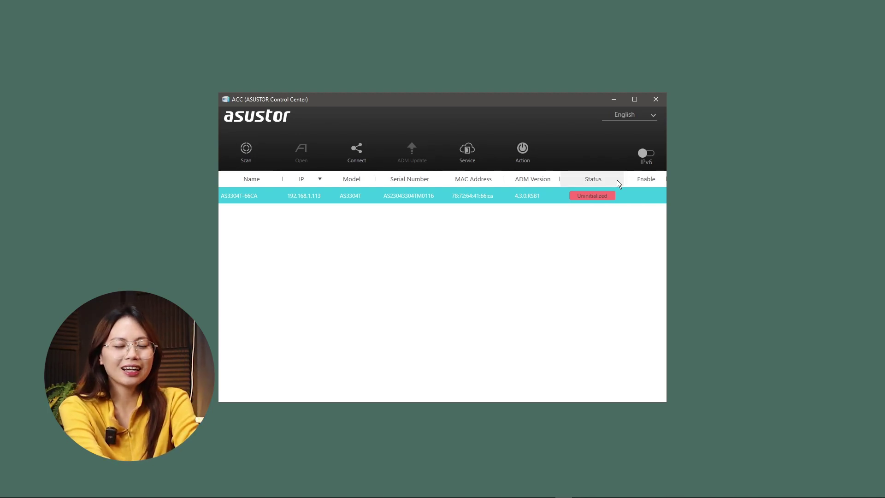
Step: Start initializing the AS3304T from its red Uninitialized status in Control Center
left_click(599, 201)
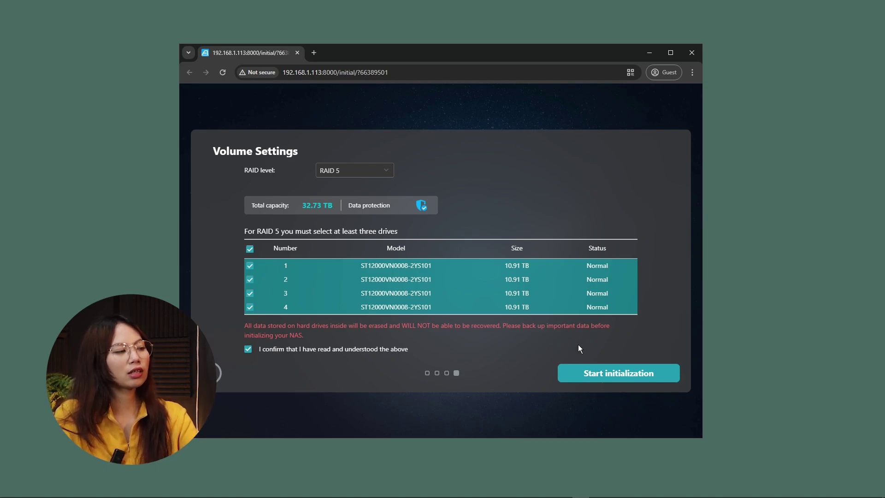
Step: Start initialization with drives 1–4 combined into one RAID 5 volume
left_click(593, 381)
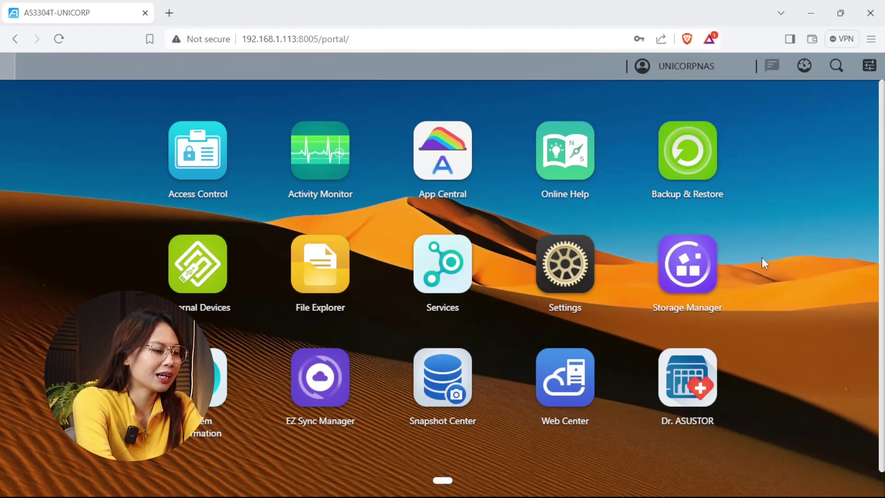
left_click(687, 265)
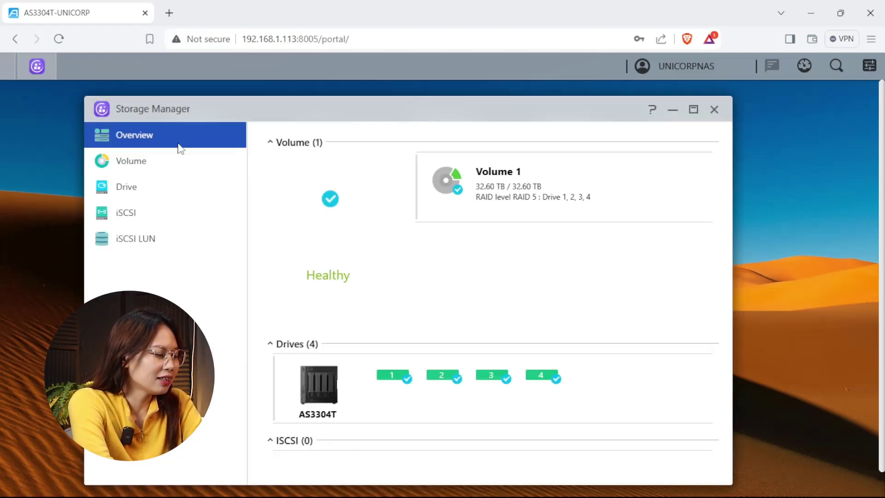
left_click(143, 169)
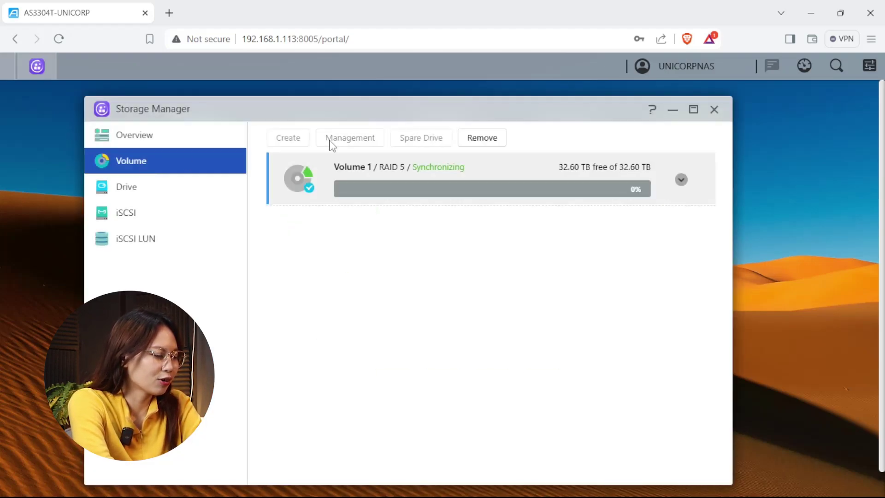
left_click(682, 180)
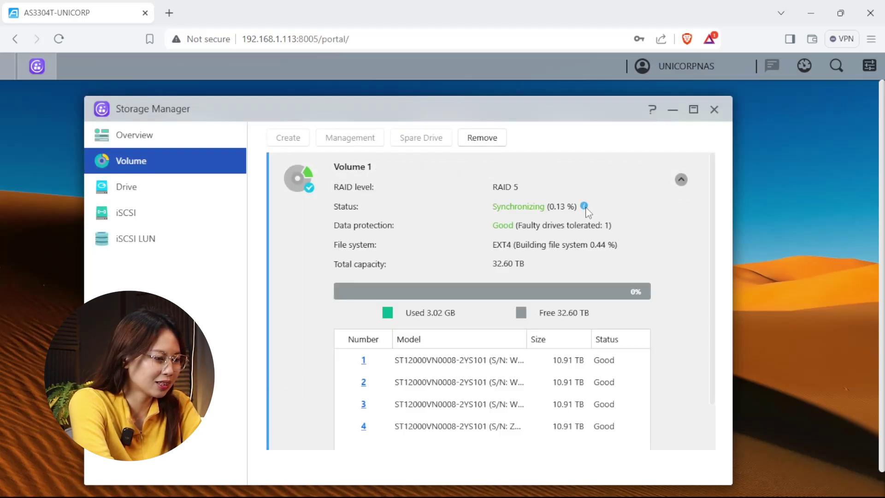
mouse_move(586, 208)
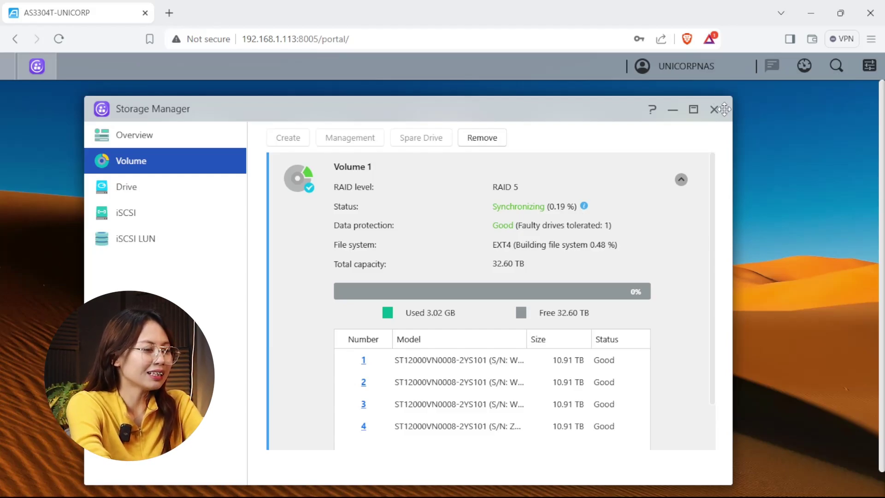
Step: Open App Central, accepting its terms of use and privacy statement and skipping bundles
left_click(715, 110)
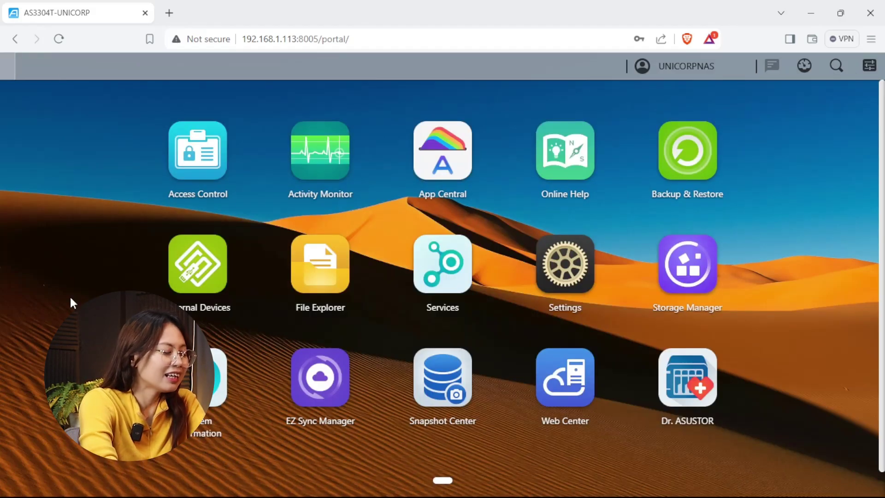
left_click(456, 135)
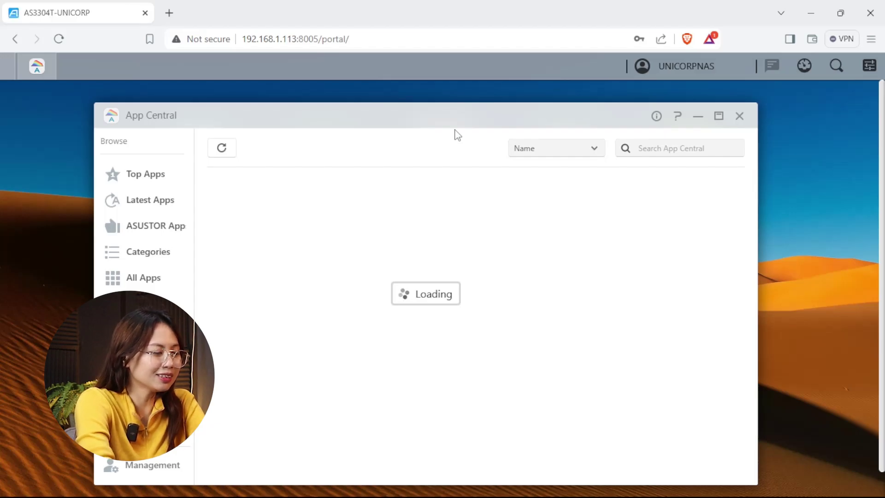
left_click(474, 438)
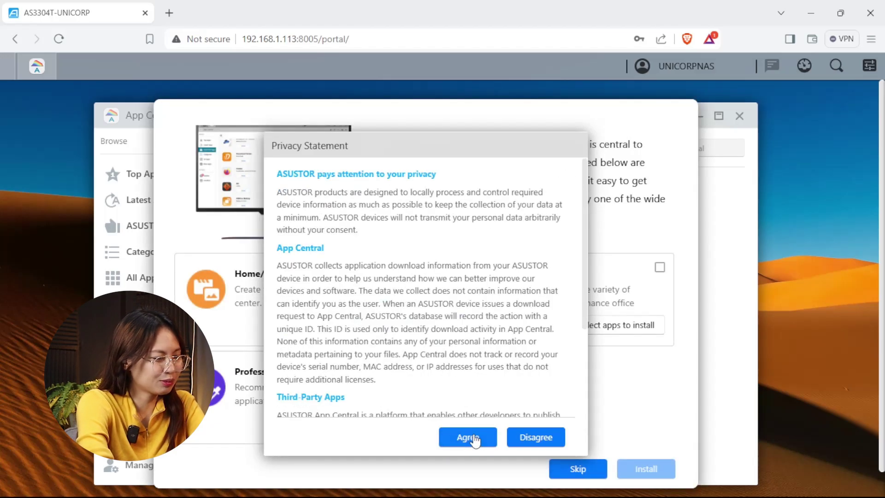
left_click(475, 439)
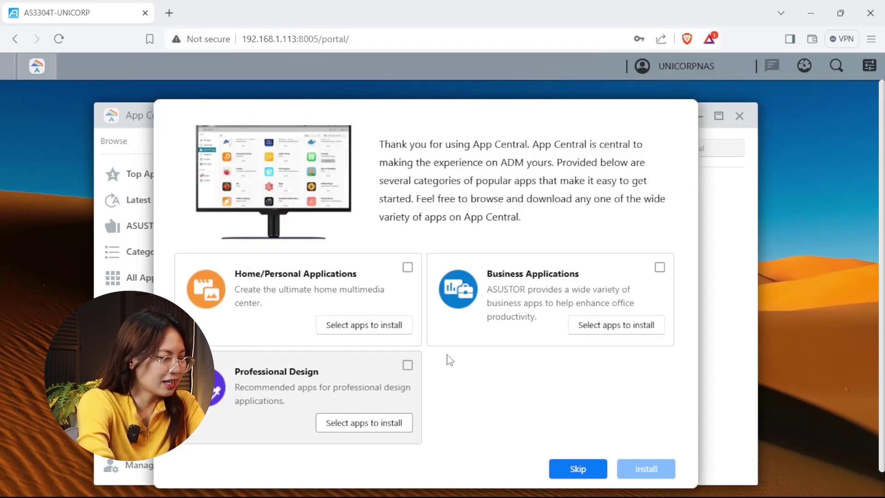
left_click(578, 469)
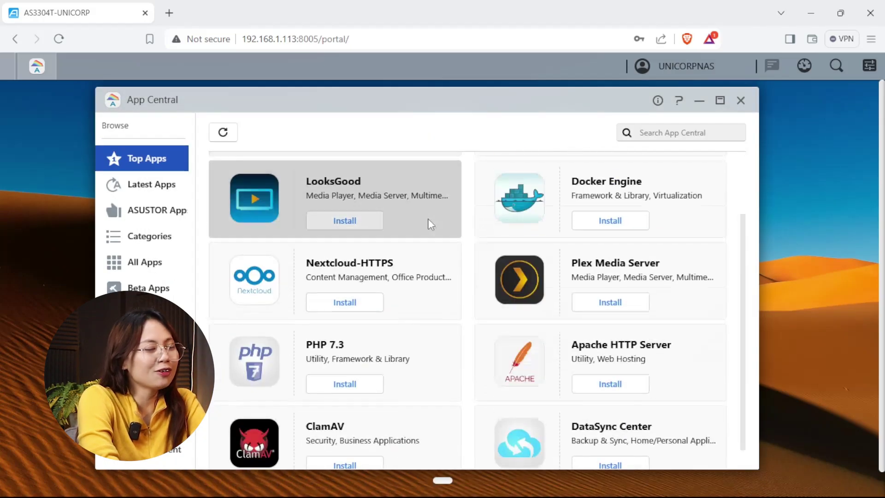
Step: Install ClamAV from the App Central Top Apps list
scroll(336, 258, "down", 1)
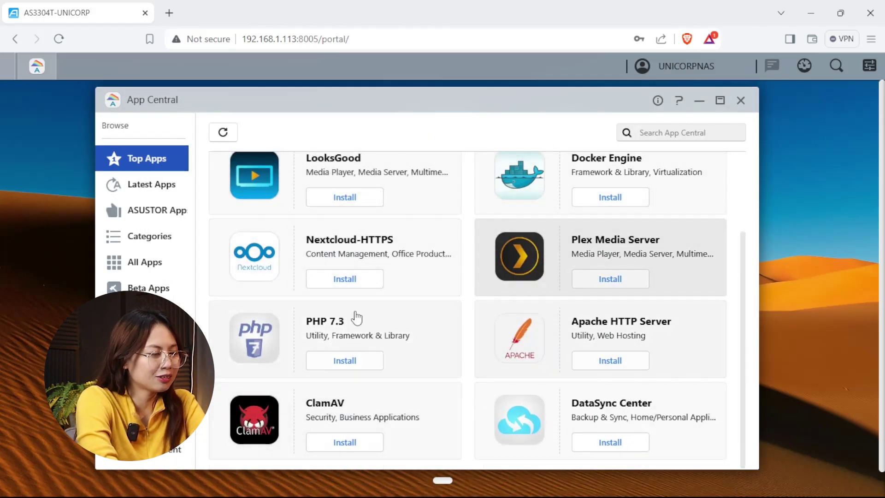
scroll(351, 296, "up", 1)
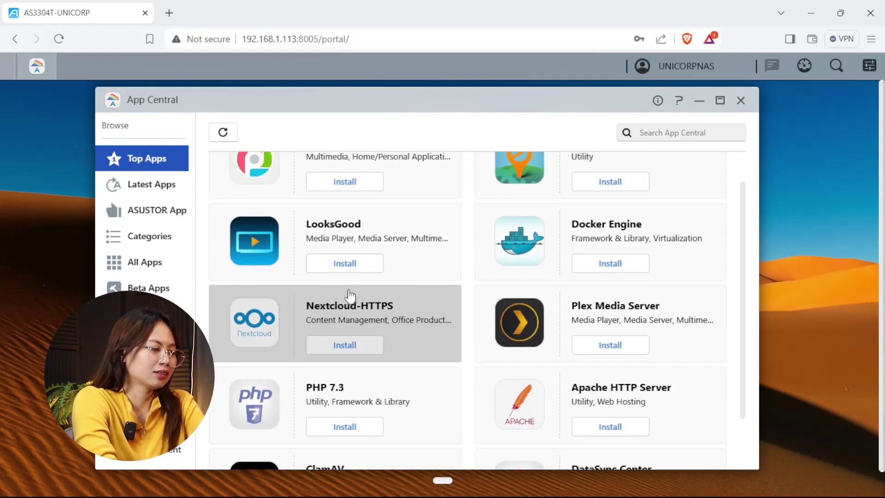
scroll(349, 290, "down", 1)
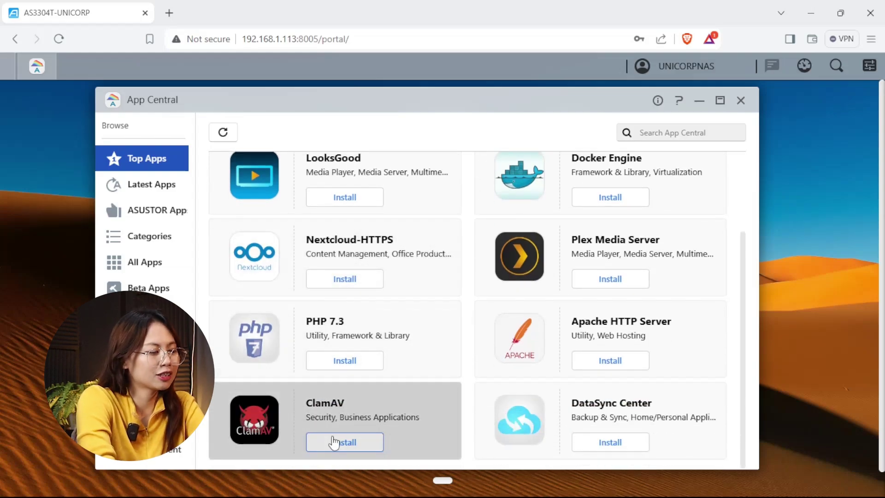
left_click(333, 443)
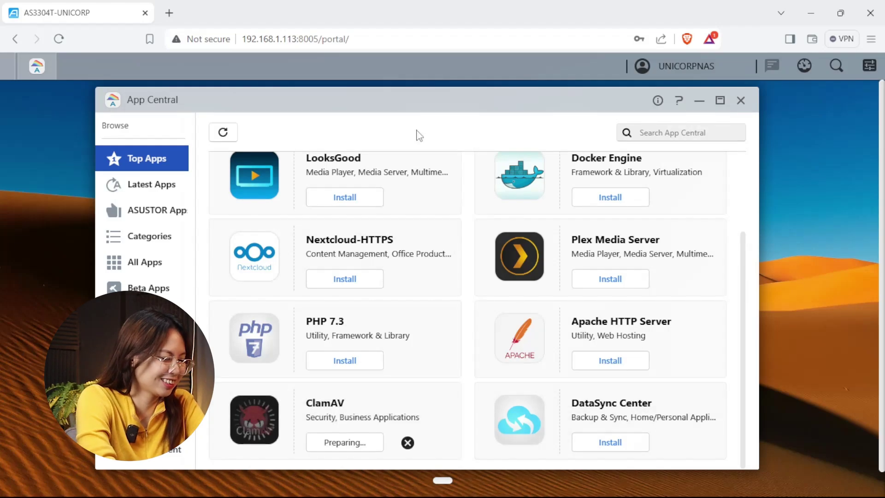
Step: Install LooksGood, accepting its installation requirements
scroll(405, 193, "up", 2)
scroll(402, 196, "down", 2)
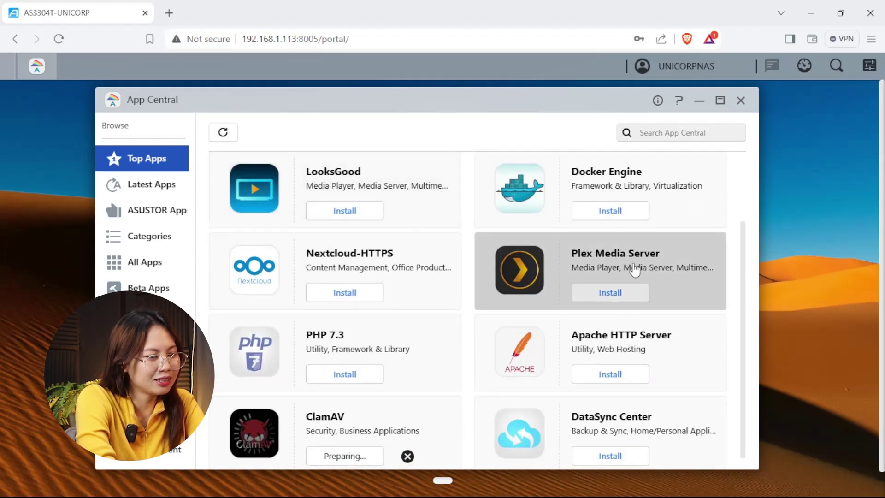
scroll(595, 280, "down", 1)
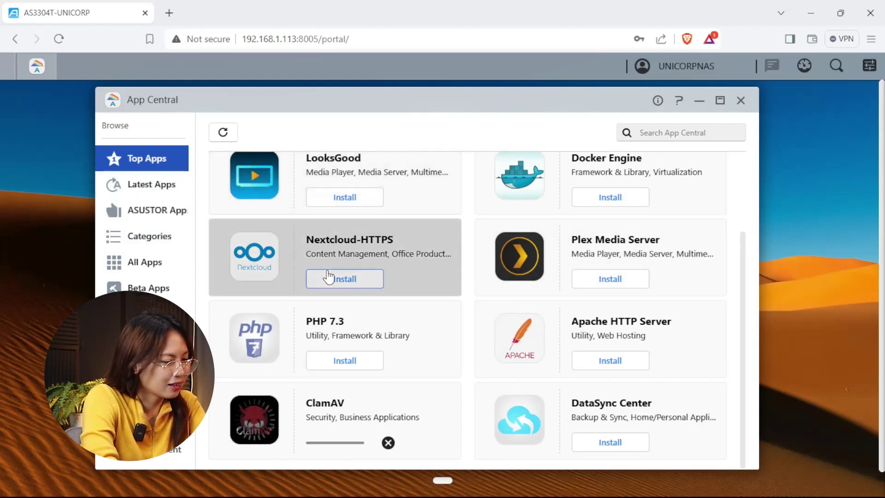
scroll(369, 323, "up", 3)
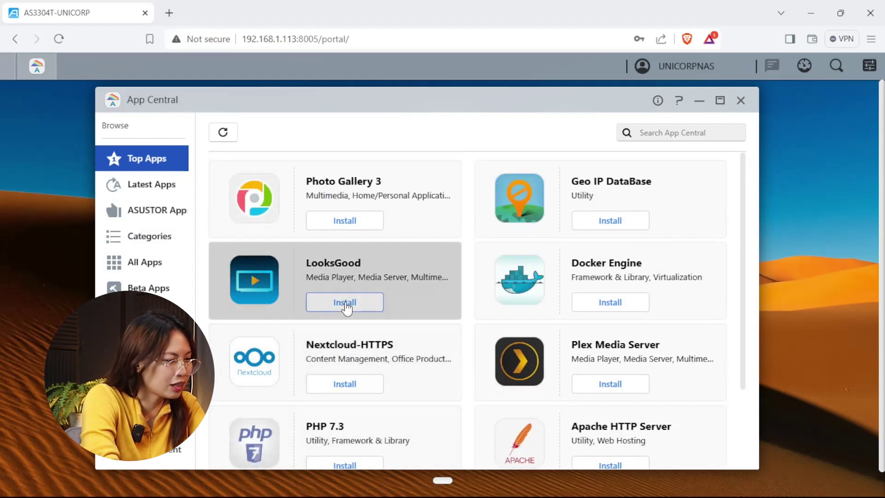
left_click(346, 305)
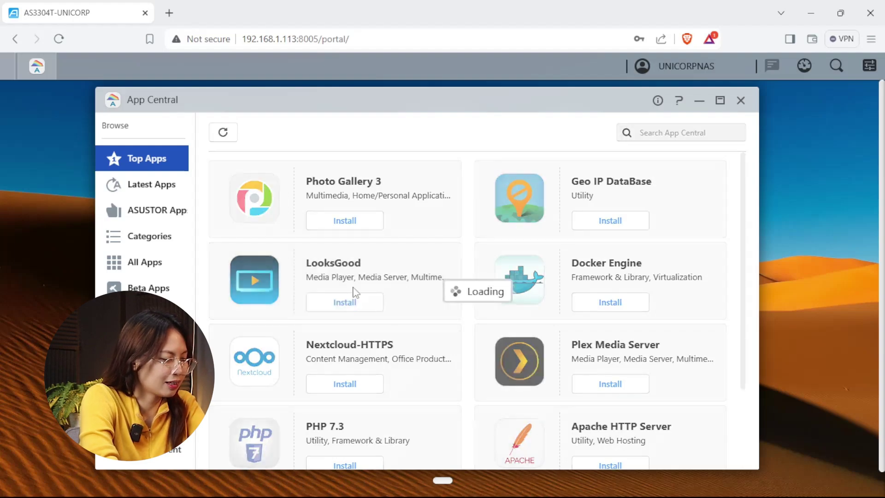
left_click(532, 452)
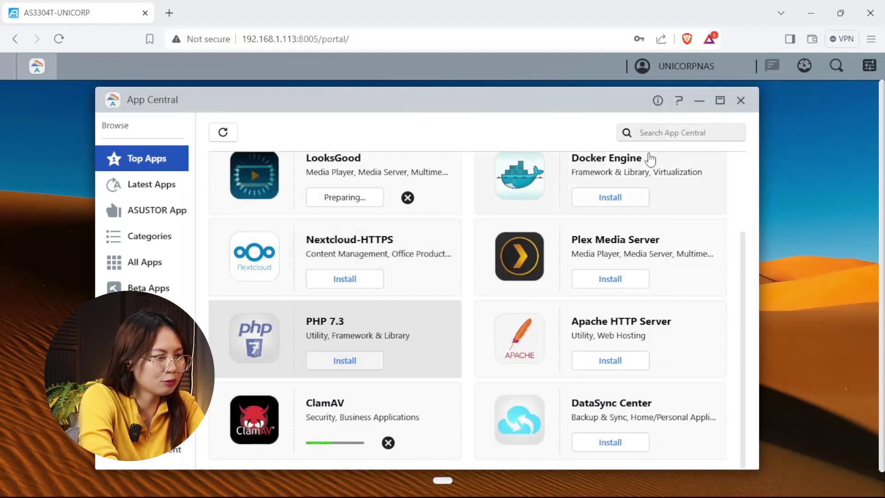
Step: Check CPU, memory, network and drive usage in Activity Monitor, then view Backup & Restore
left_click(700, 100)
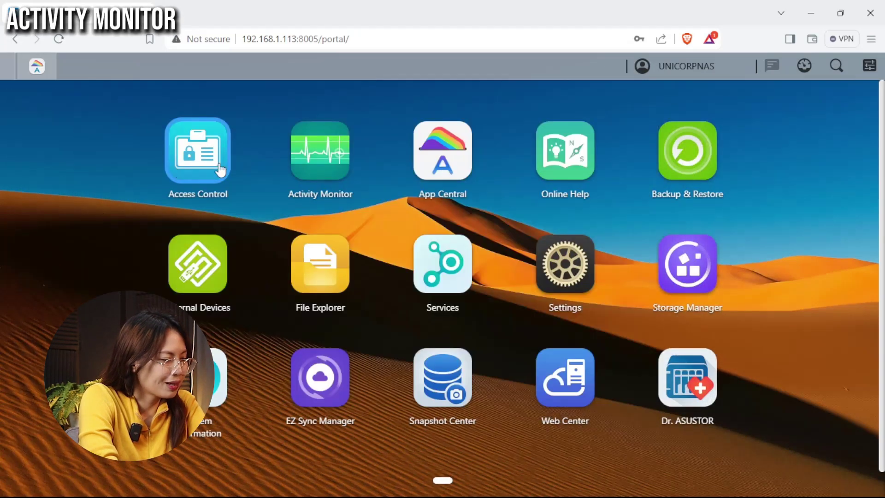
left_click(321, 176)
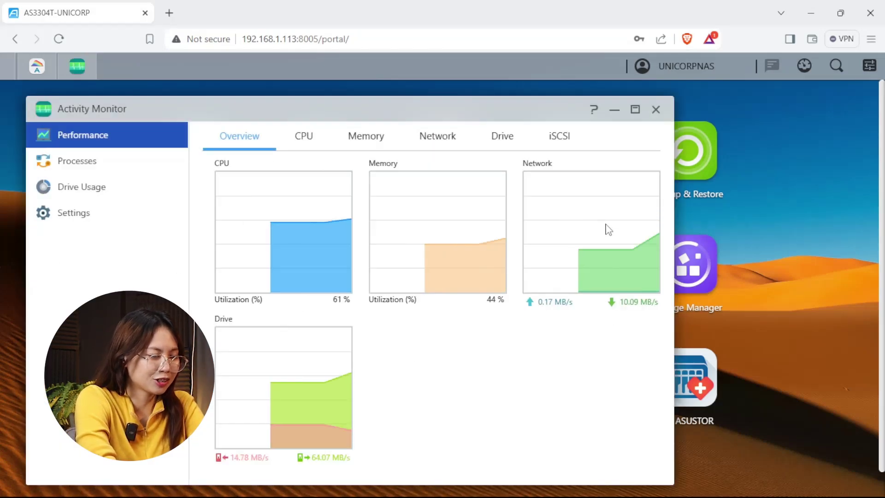
left_click(615, 110)
left_click(687, 151)
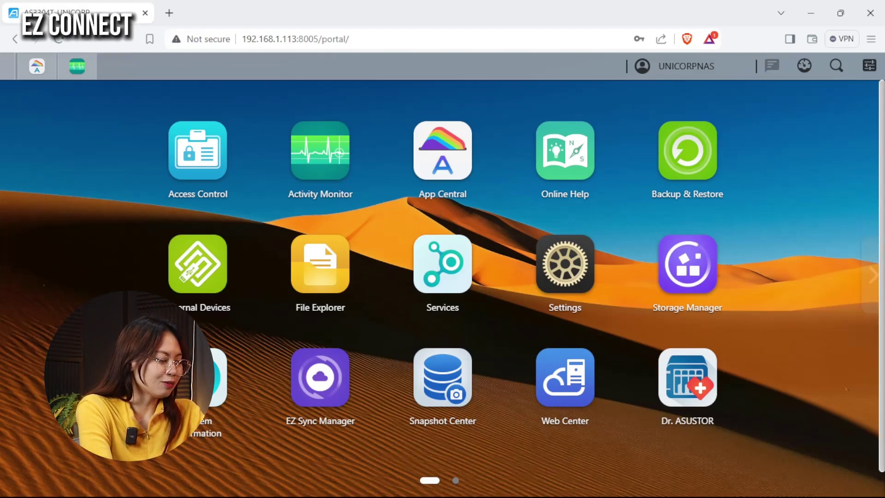
Step: Open Settings to view General Settings with HTTP port 8005 and HTTPS port 8003
left_click(591, 263)
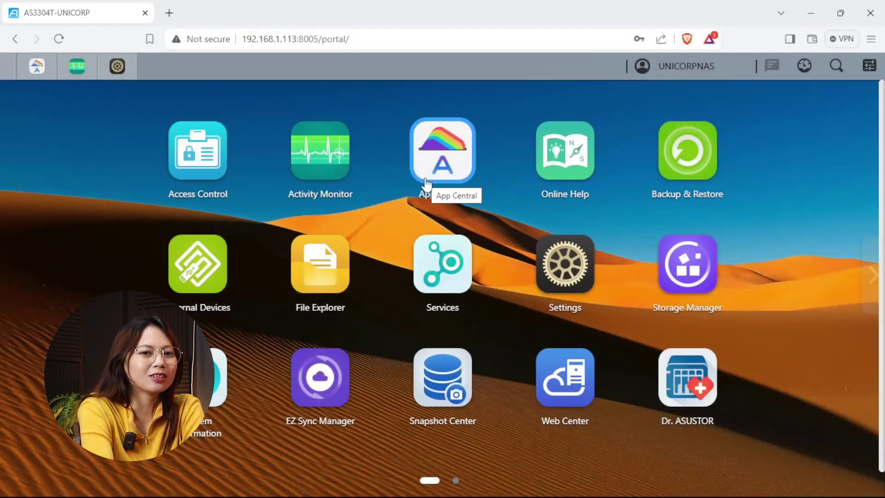
Step: Search App Central for 'surveillan' and install Surveillance Center 3 (beta)
left_click(426, 184)
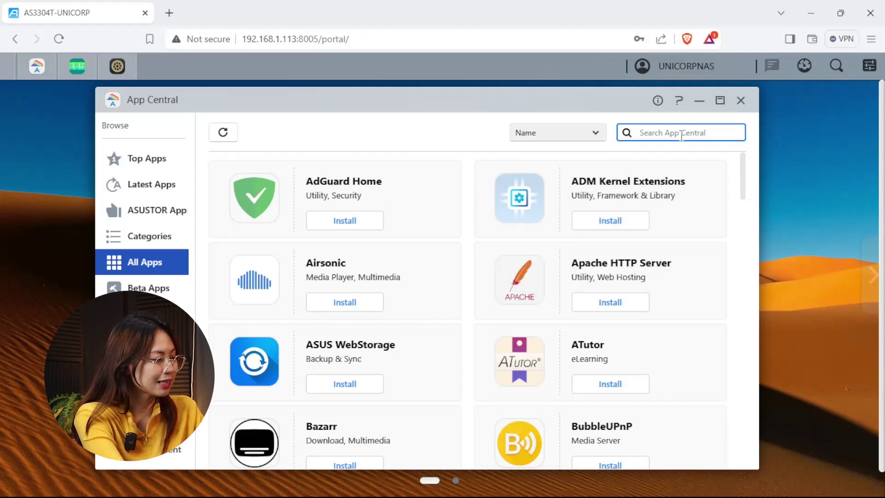
type("surveillan")
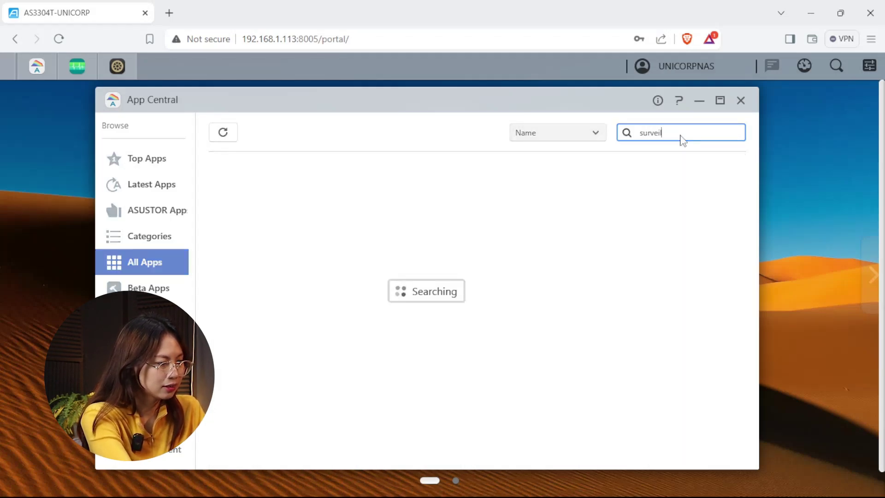
left_click(620, 220)
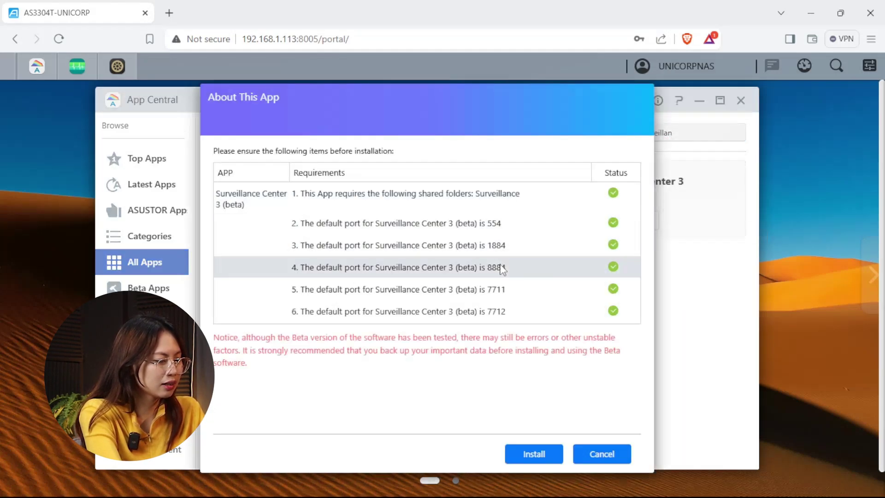
left_click(527, 461)
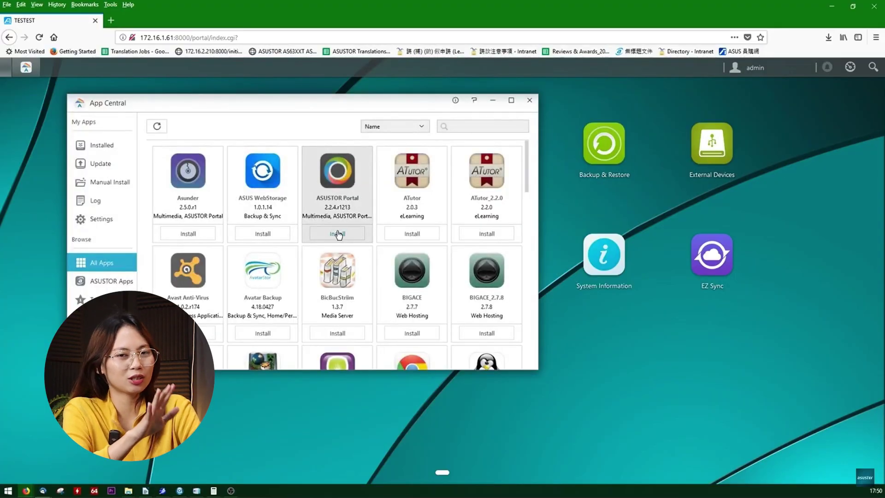
Step: Install ASUSTOR Portal 2.2.4.r1213, accepting its requirements
left_click(337, 233)
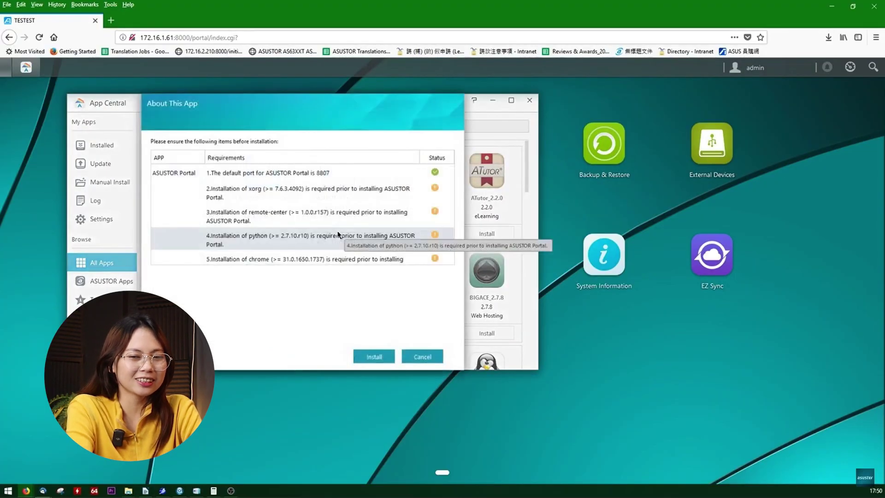
left_click(385, 356)
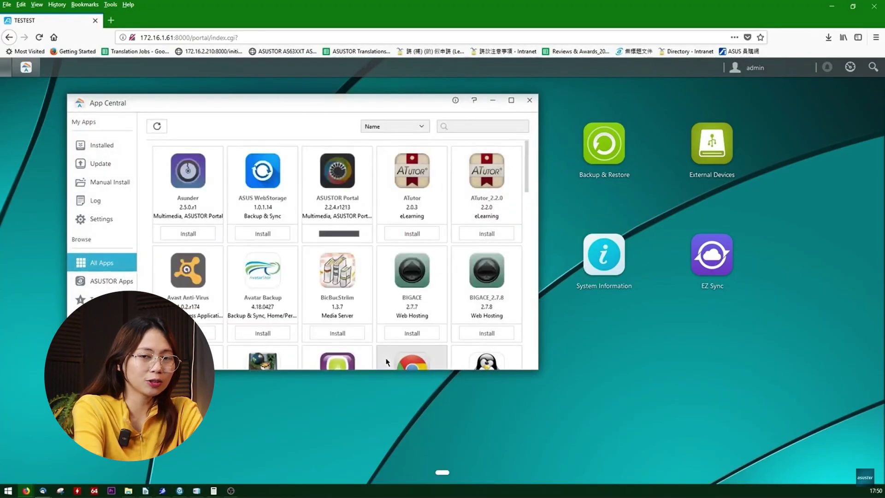